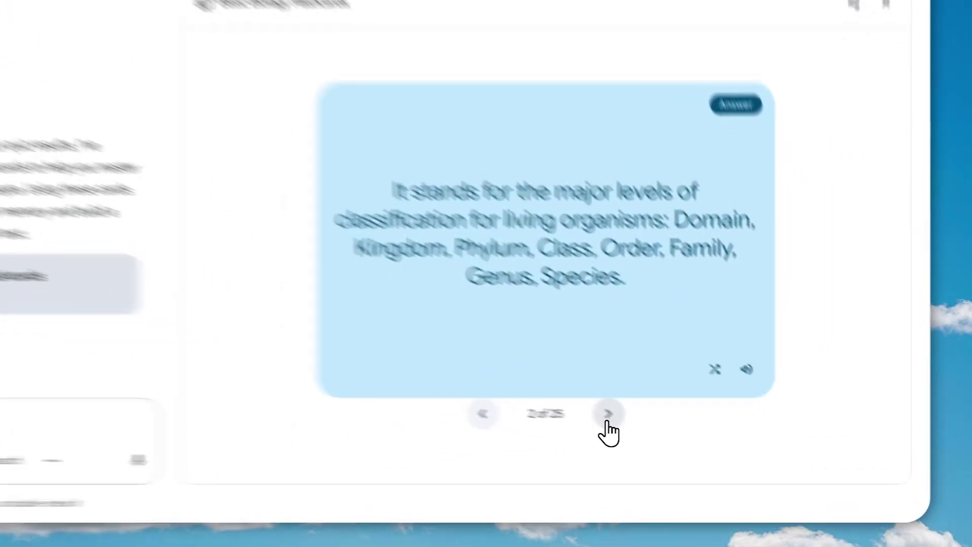
# - Flip a Basic Biology card, shuffle the deck, and advance to card 3, 'Producer (in ecology)'
pyautogui.click(691, 432)
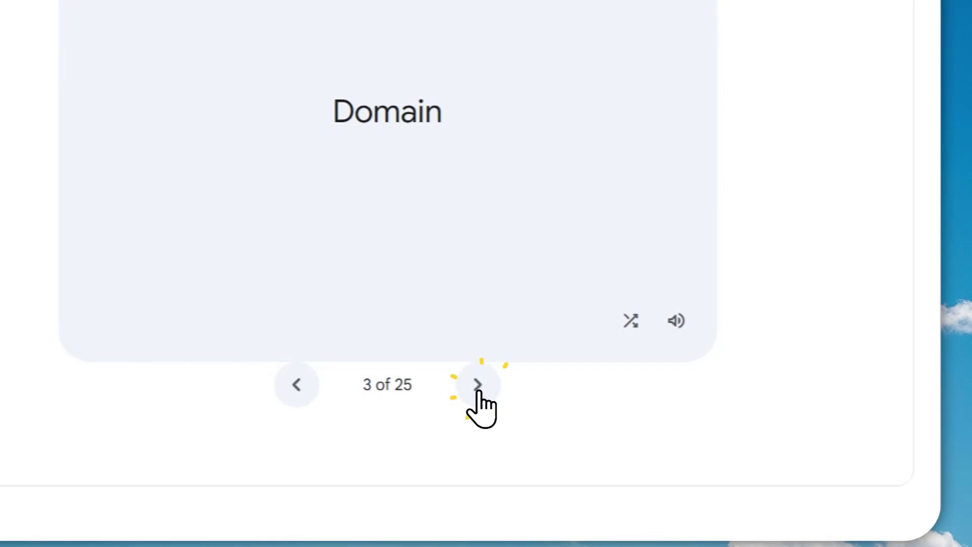
pyautogui.click(702, 298)
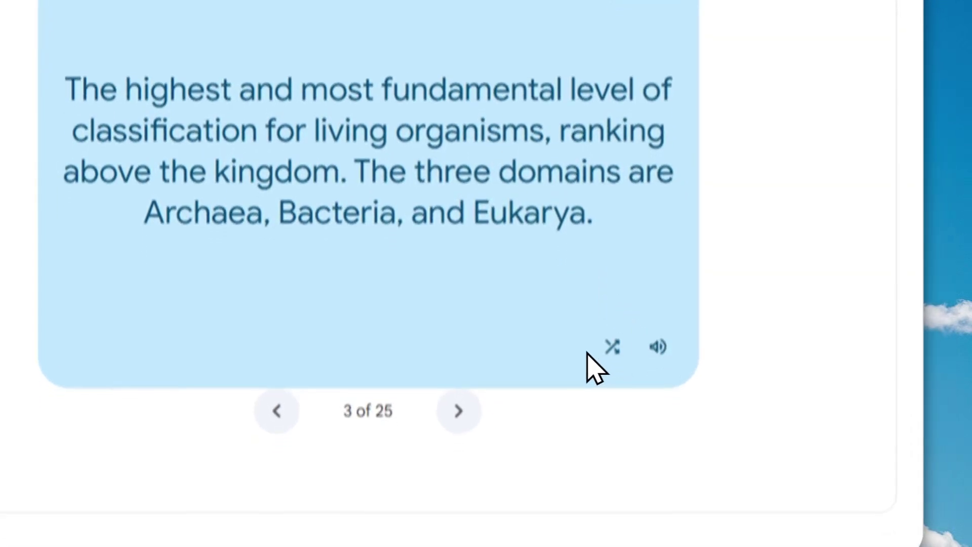
pyautogui.click(603, 300)
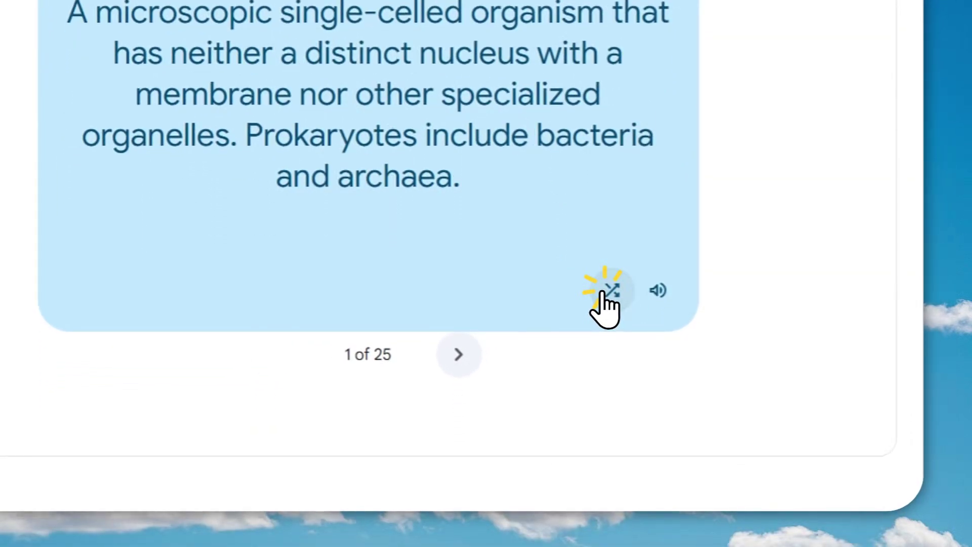
pyautogui.click(462, 360)
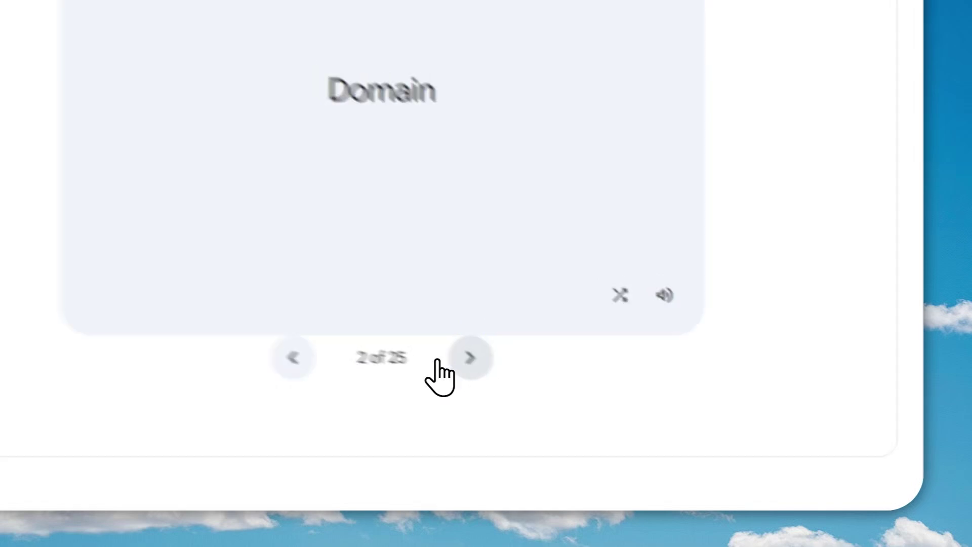
pyautogui.click(463, 365)
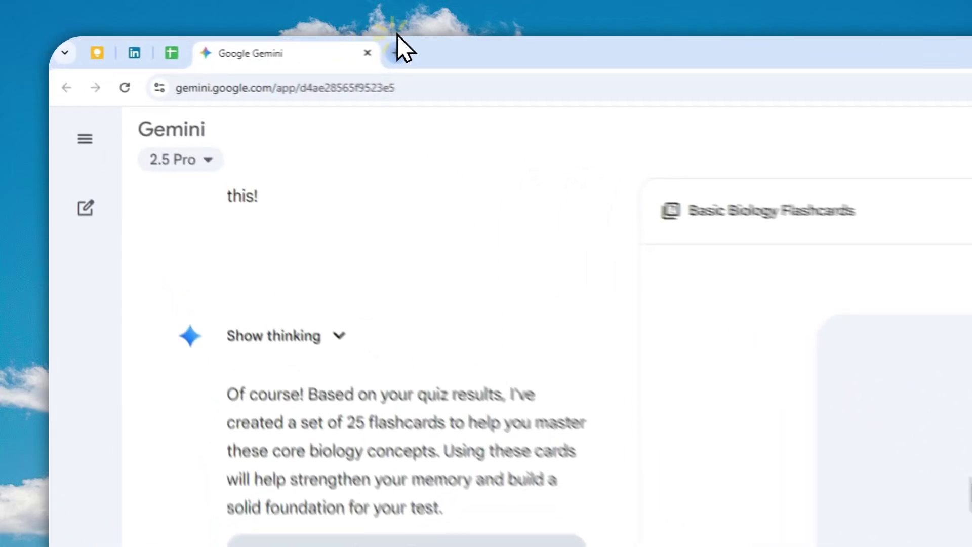
# - Load gemini.google.com in a new tab and keep the 2.5 Pro model selected
pyautogui.click(244, 46)
pyautogui.write('gem')
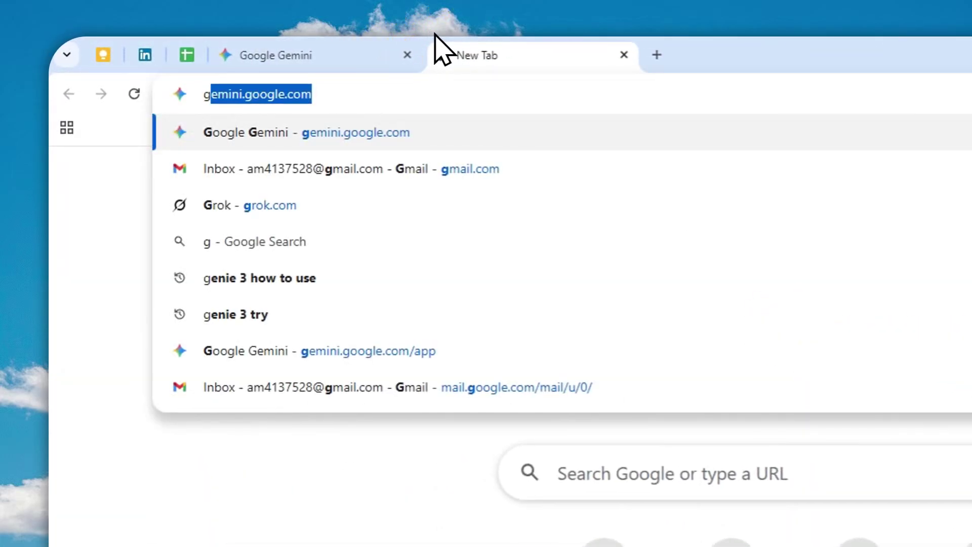
pyautogui.press('Return')
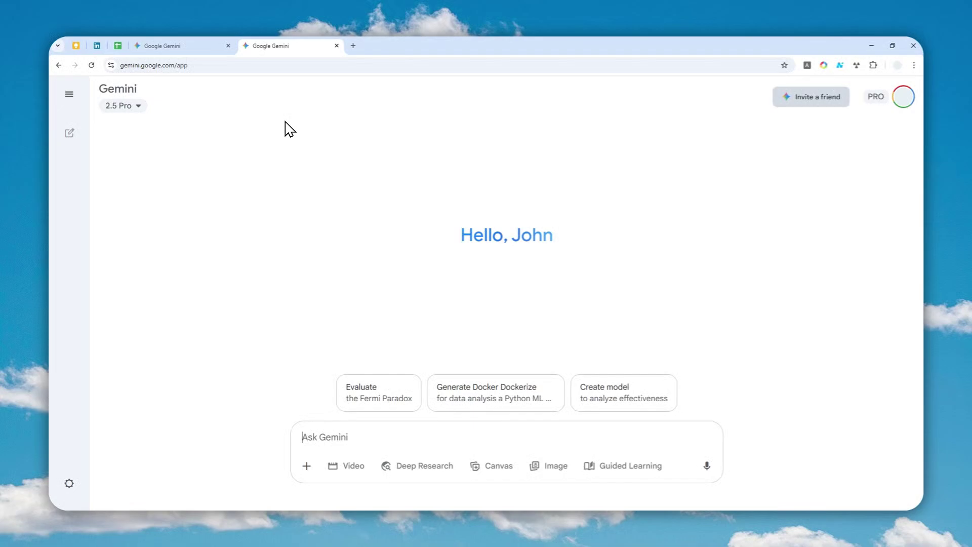
pyautogui.click(134, 105)
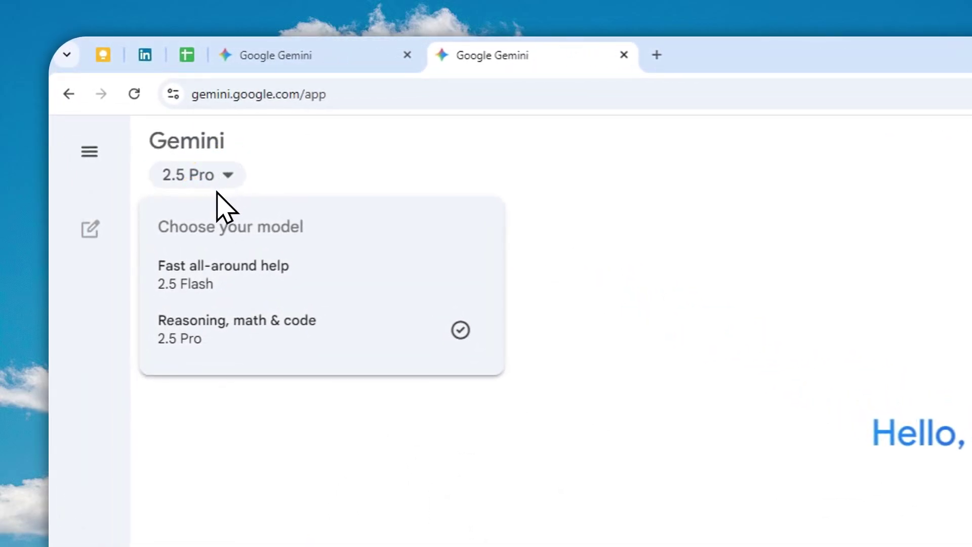
pyautogui.click(264, 330)
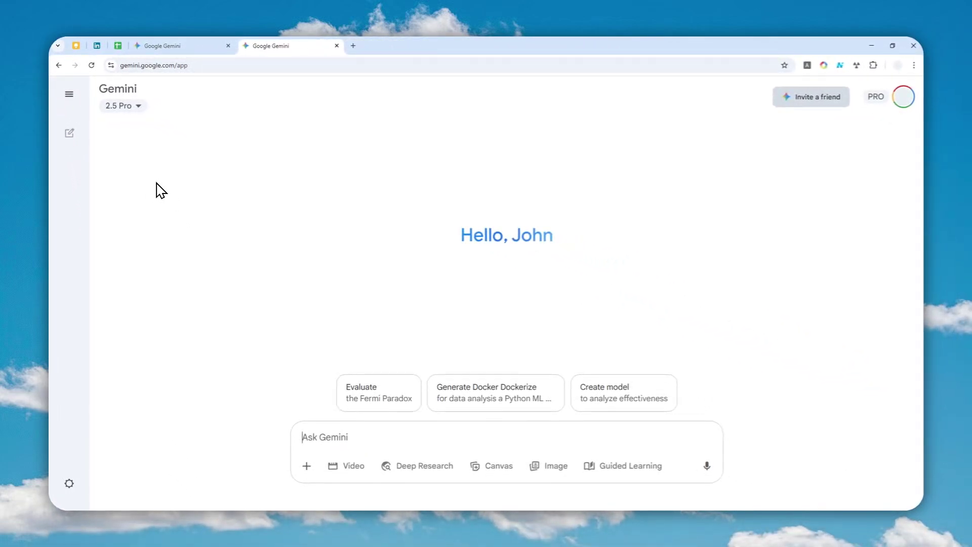
# - Paste the prompt for 5 quizzes on quantization in AI models and send it with Guided Learning on
pyautogui.click(339, 429)
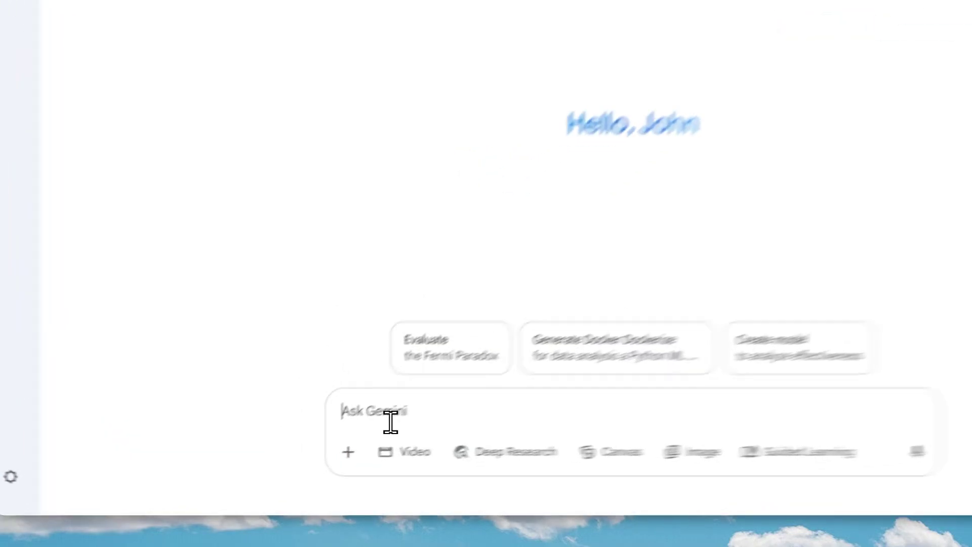
pyautogui.rightClick(330, 439)
pyautogui.click(364, 332)
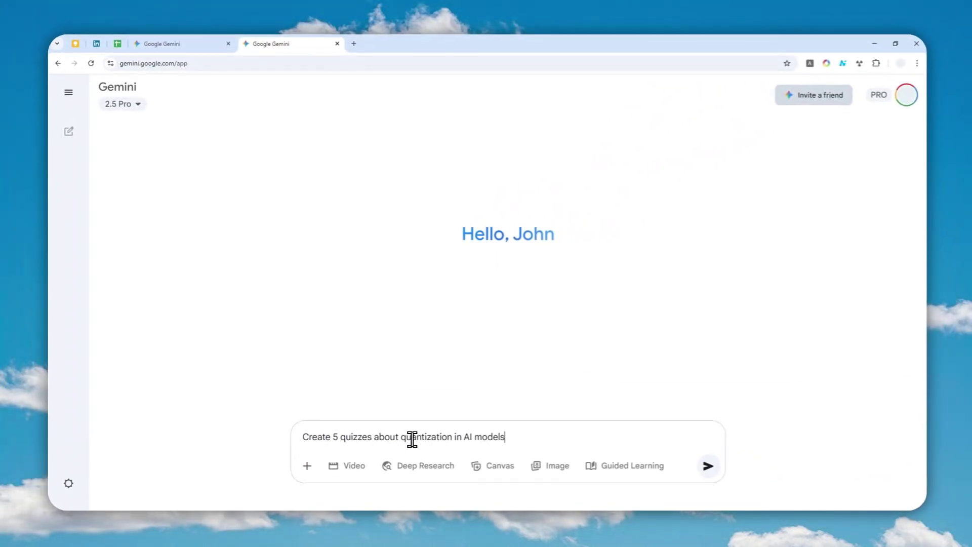
pyautogui.moveTo(401, 438); pyautogui.dragTo(599, 442)
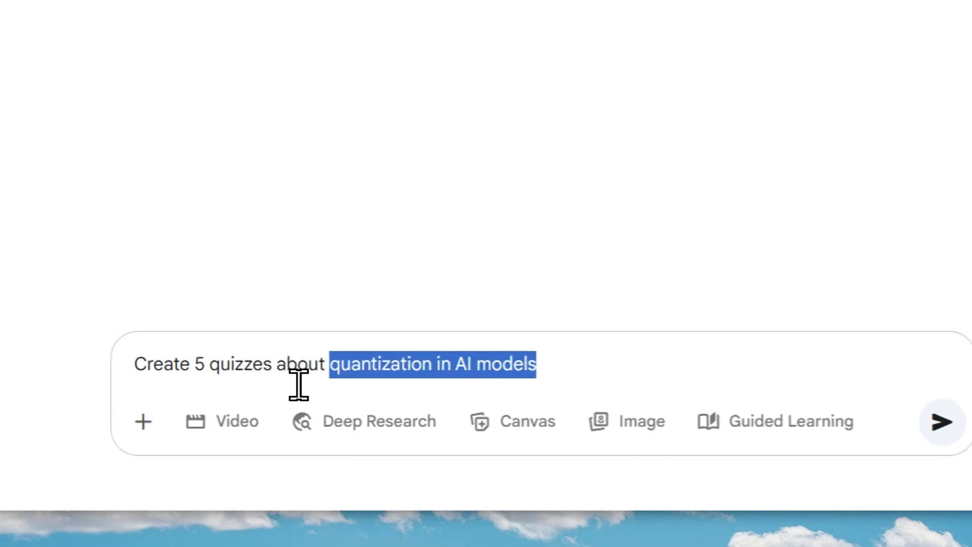
pyautogui.moveTo(271, 365); pyautogui.dragTo(197, 364)
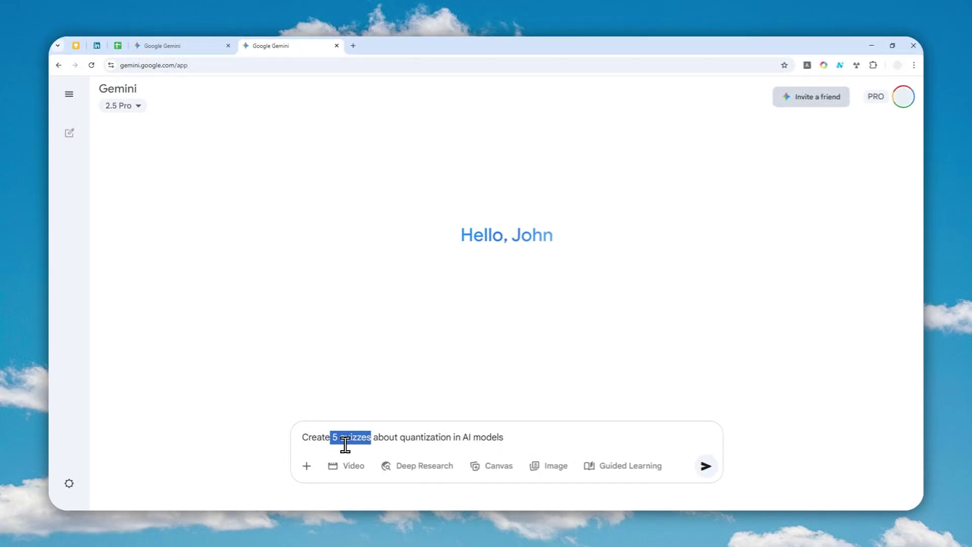
pyautogui.click(345, 443)
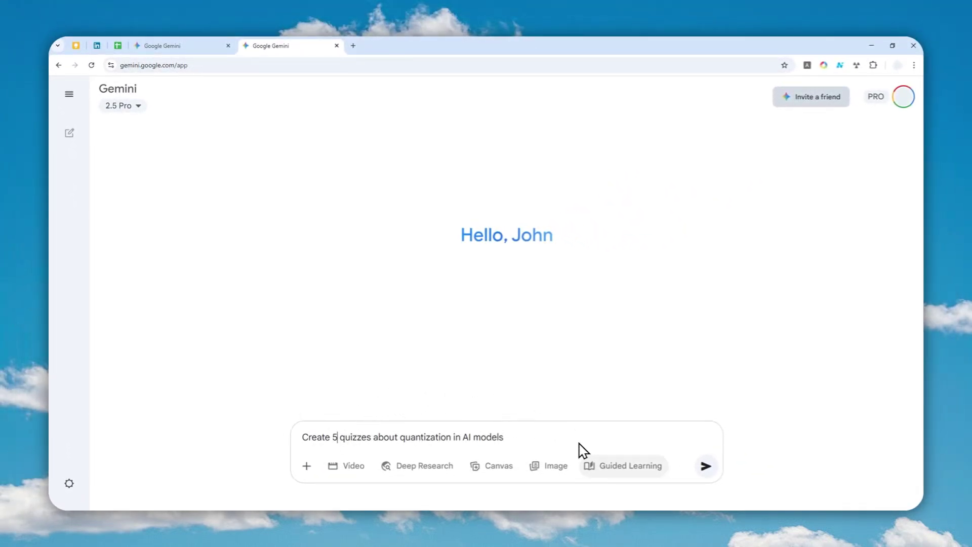
pyautogui.click(613, 471)
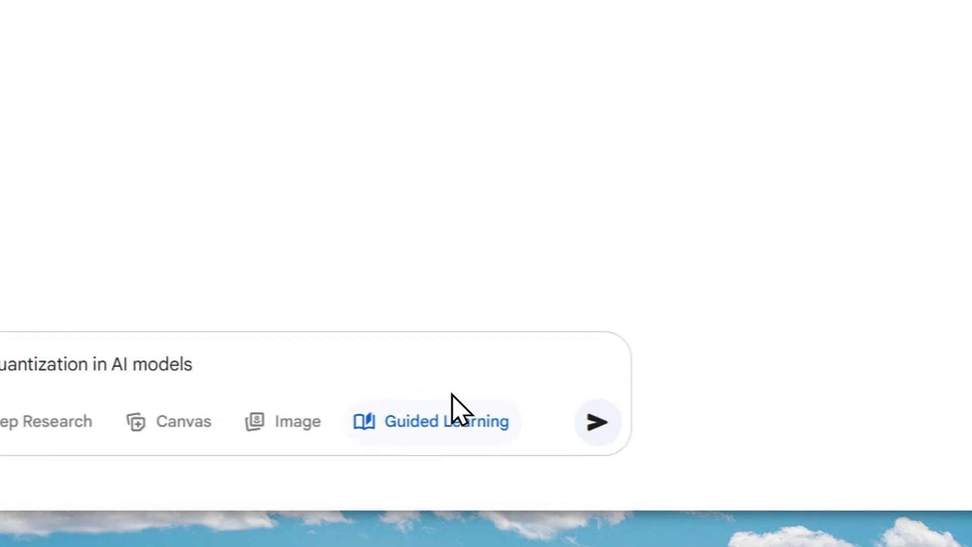
pyautogui.click(634, 434)
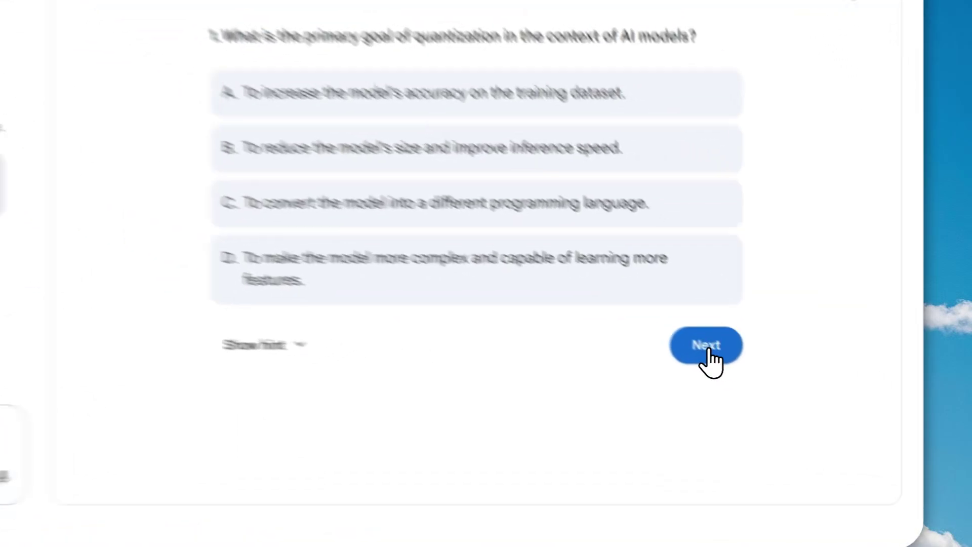
# - Skip all five quantization questions, including the QAT one, to reach the 0/5 results summary
pyautogui.click(789, 383)
pyautogui.click(792, 383)
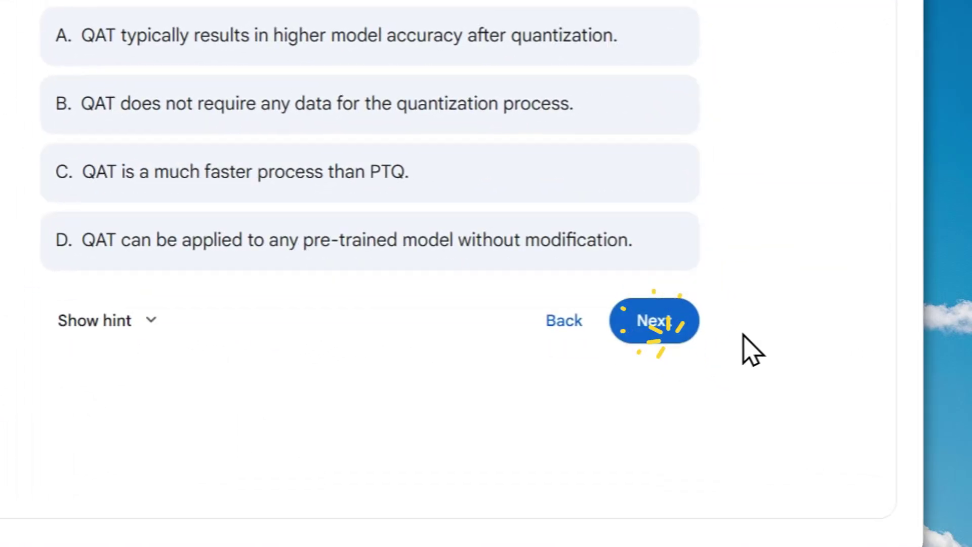
pyautogui.click(698, 316)
pyautogui.click(661, 311)
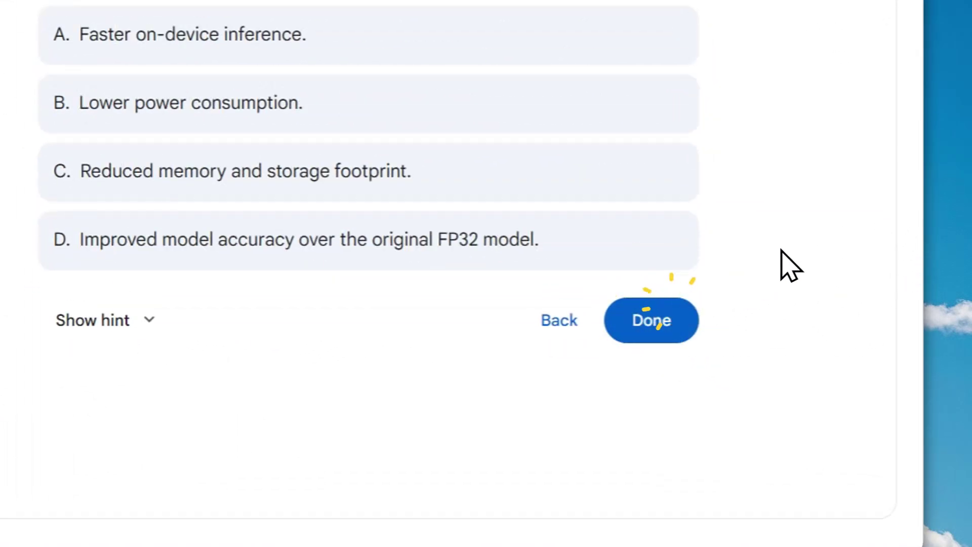
pyautogui.click(669, 312)
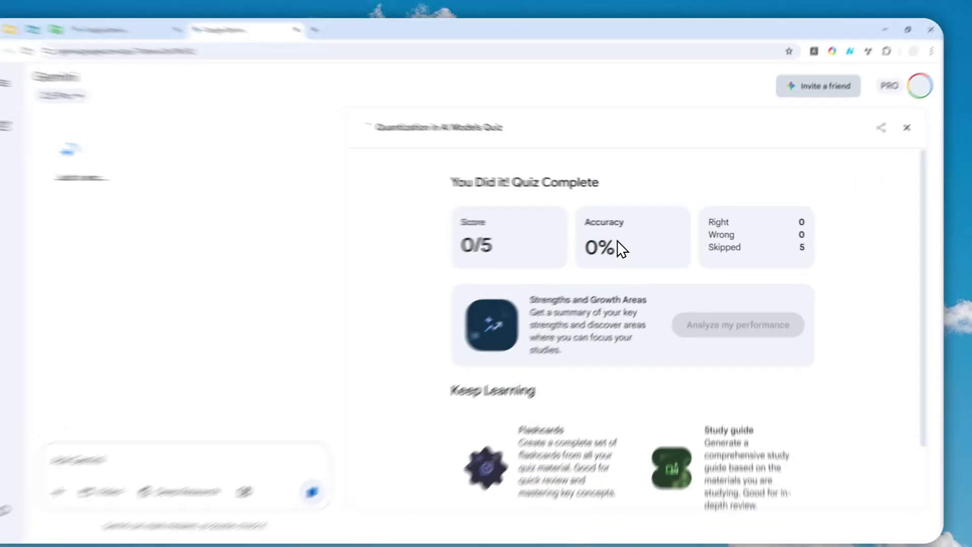
pyautogui.moveTo(626, 244); pyautogui.dragTo(602, 239)
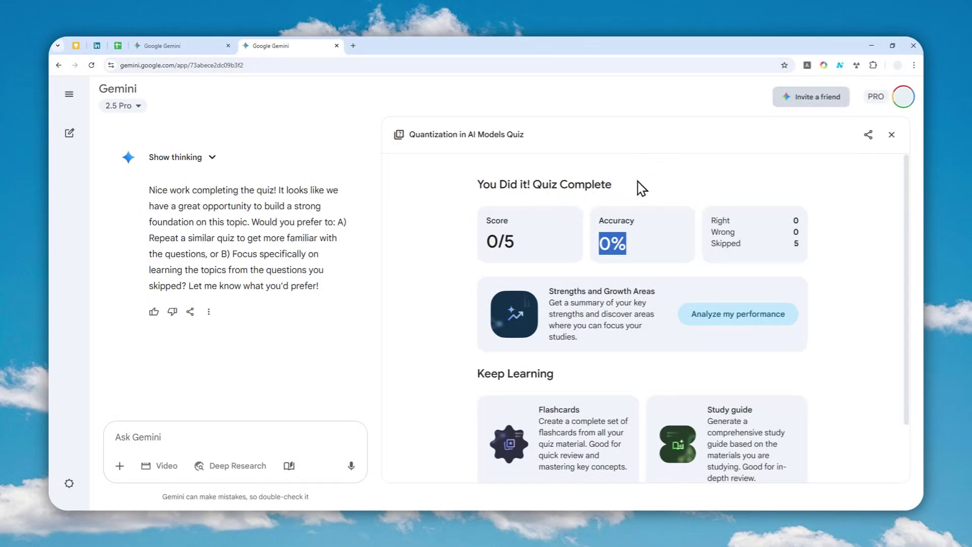
pyautogui.scroll(-2, 643, 203)
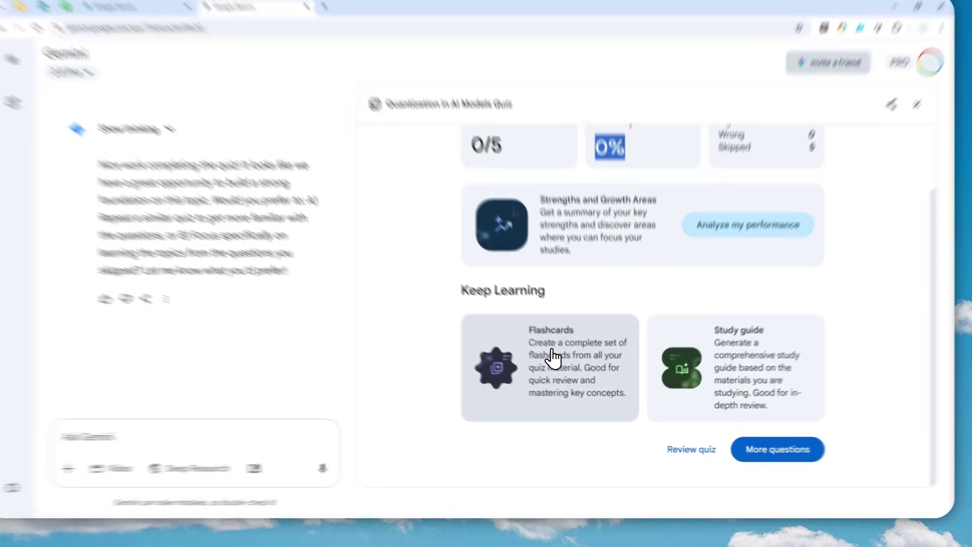
# - Request flashcards from the quiz material, retrying after the 'Something went wrong' error
pyautogui.click(545, 360)
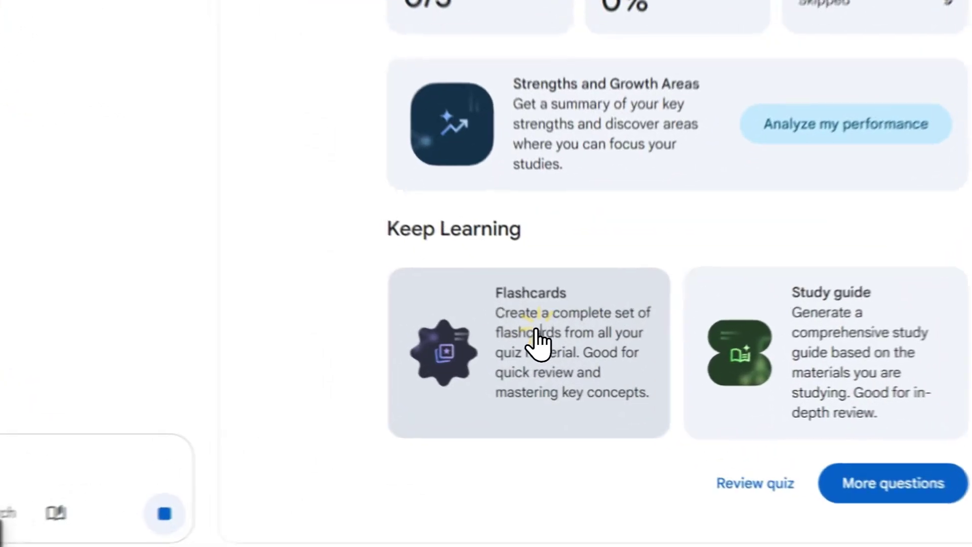
pyautogui.click(564, 362)
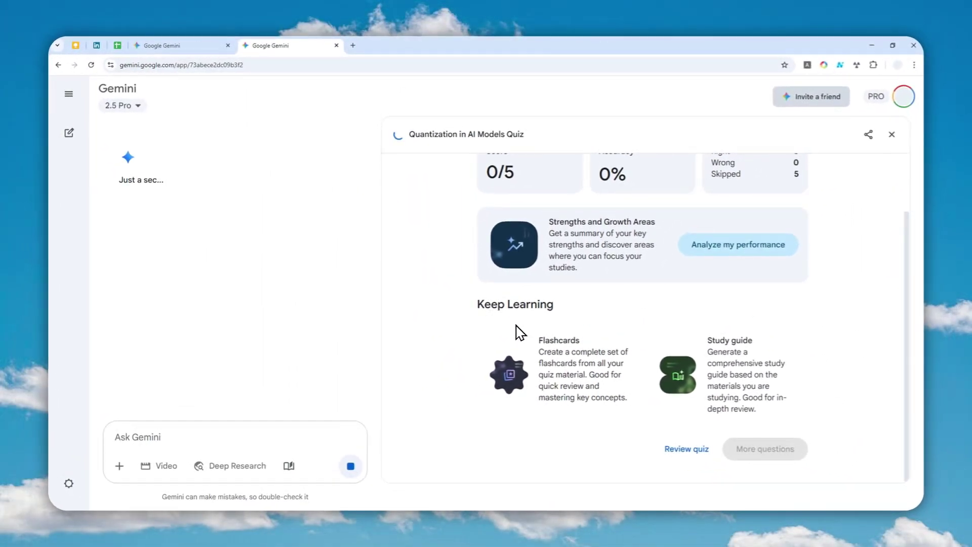
pyautogui.scroll(2, 552, 324)
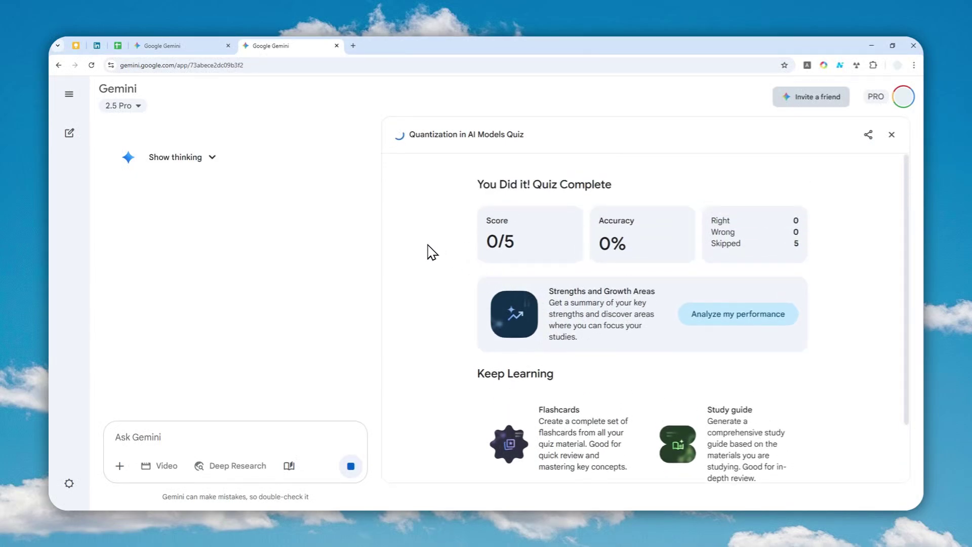
pyautogui.scroll(-2, 589, 306)
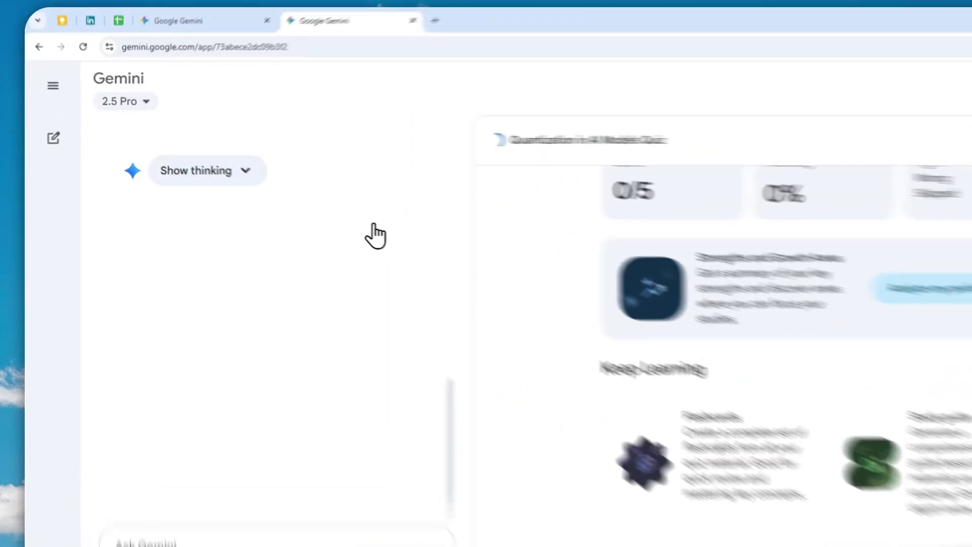
# - Expand Gemini's reasoning, then reveal the answers to card 1 and the INT8 card 2
pyautogui.click(195, 157)
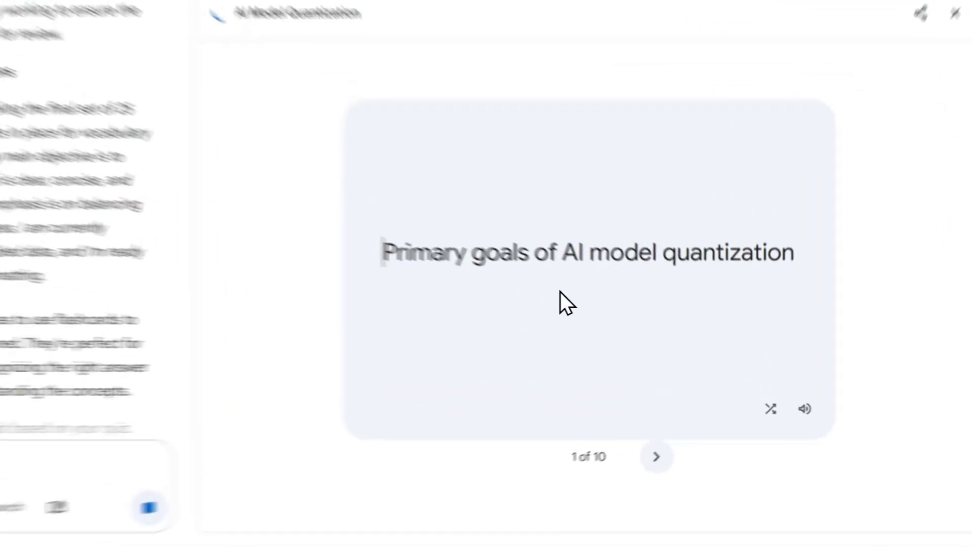
pyautogui.click(653, 325)
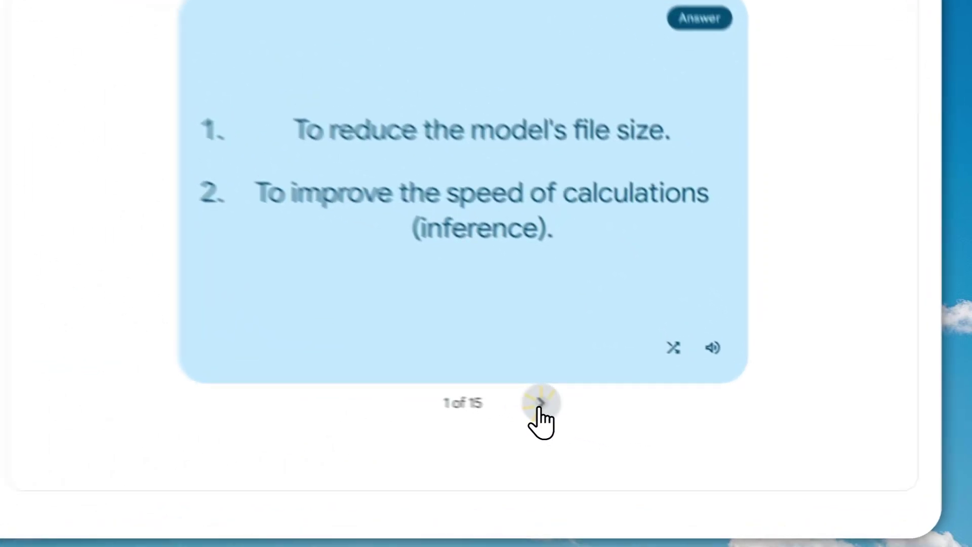
pyautogui.click(692, 432)
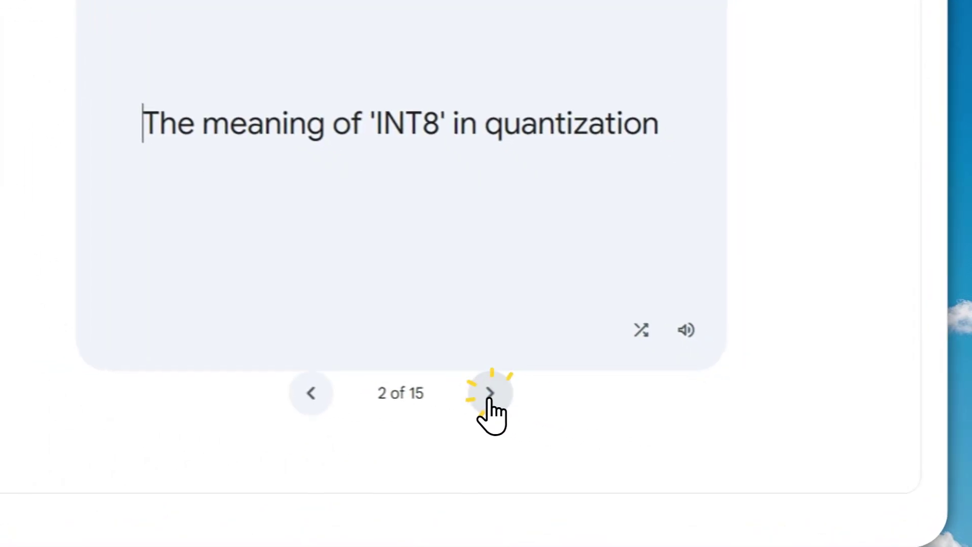
pyautogui.click(510, 260)
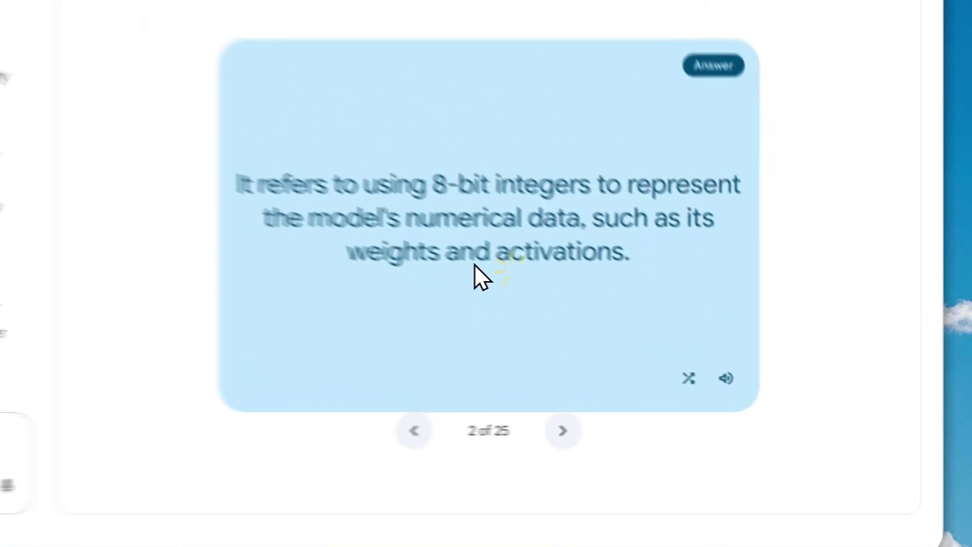
# - Flip the INT8 card back, hear it read aloud, and shuffle the deck three times
pyautogui.click(653, 345)
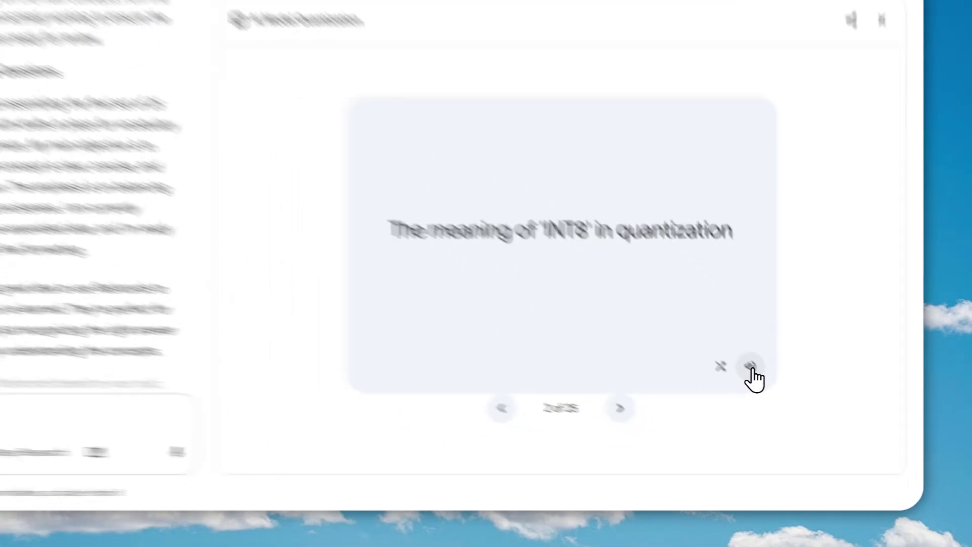
pyautogui.click(792, 401)
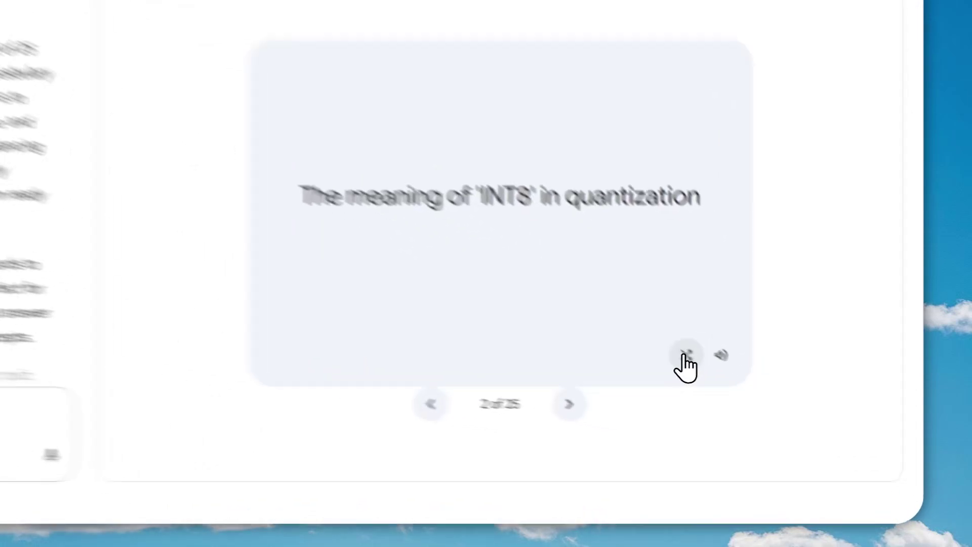
pyautogui.click(768, 401)
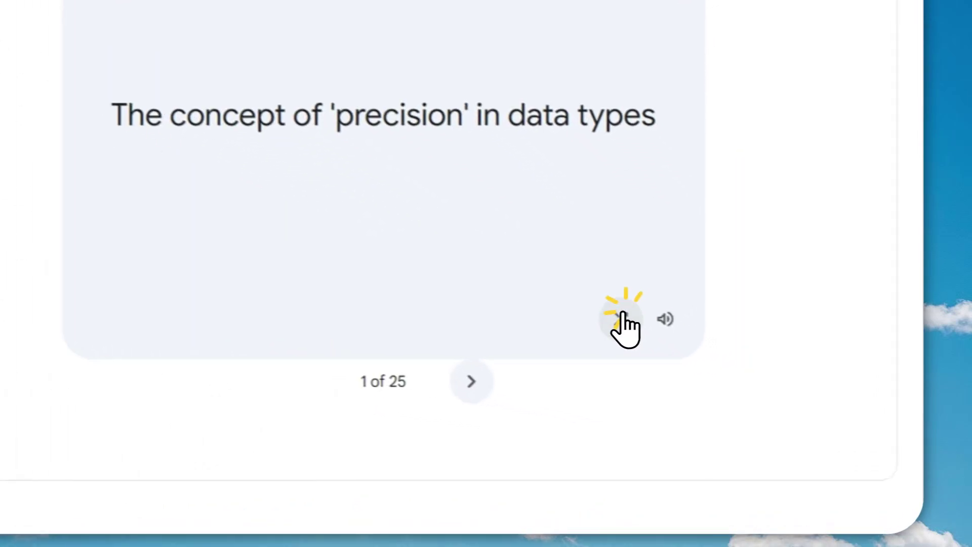
pyautogui.click(600, 328)
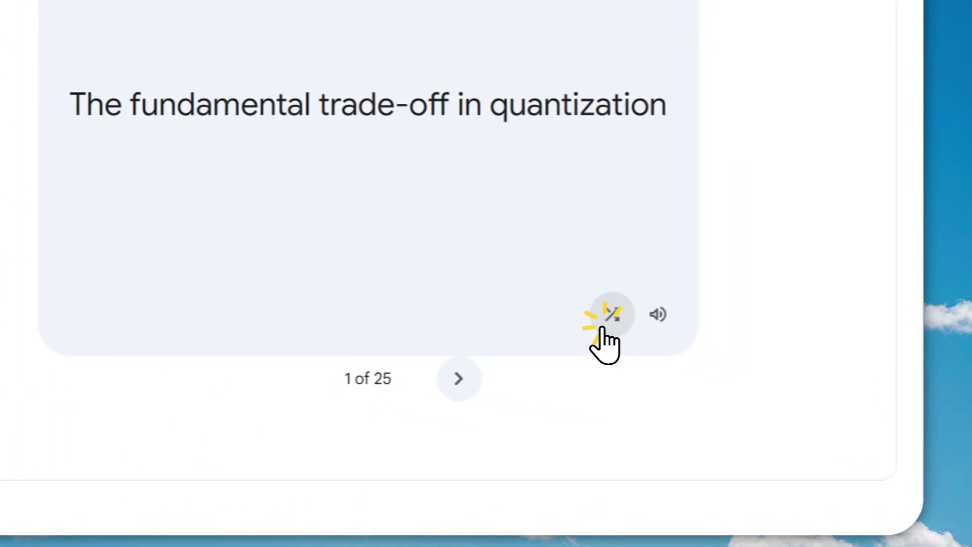
pyautogui.click(600, 310)
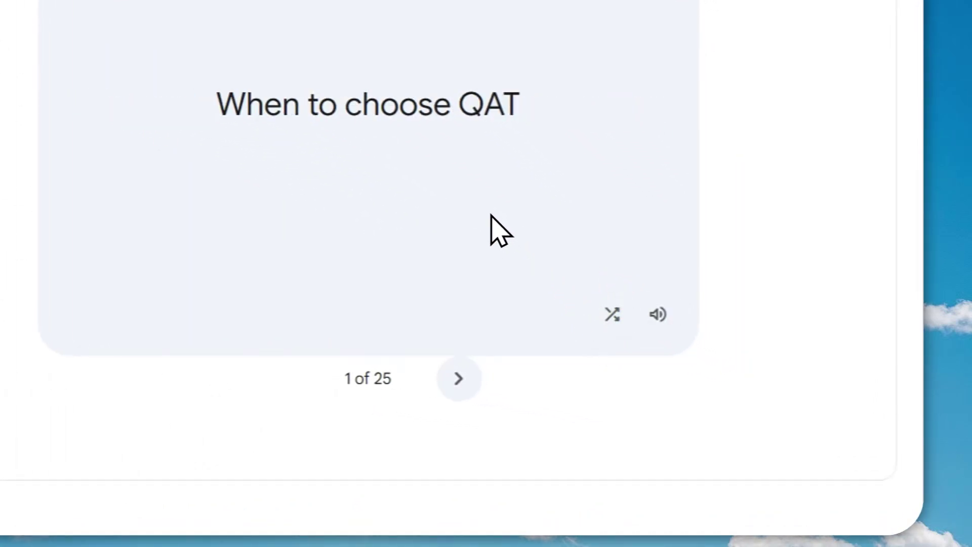